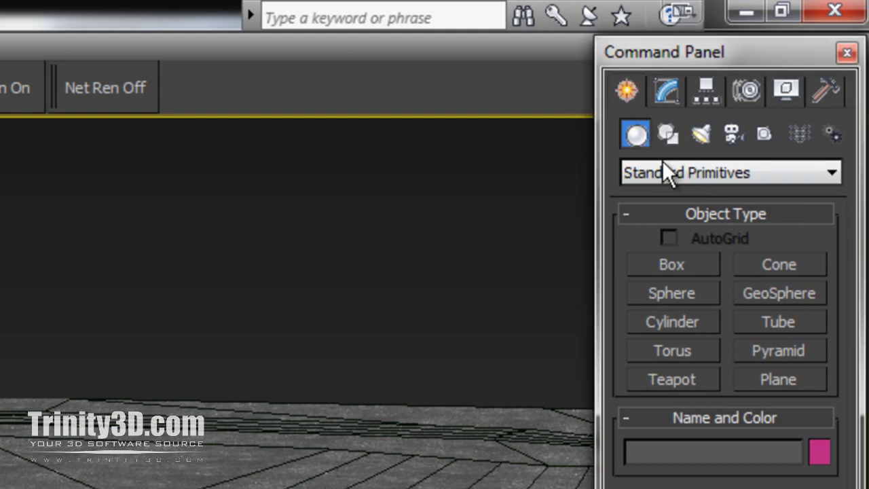
Switch the Create panel to the Itoo Software category and start a Forest Pro object.
{"action": "left_click", "coordinate": [676, 176]}
{"action": "left_click", "coordinate": [645, 428]}
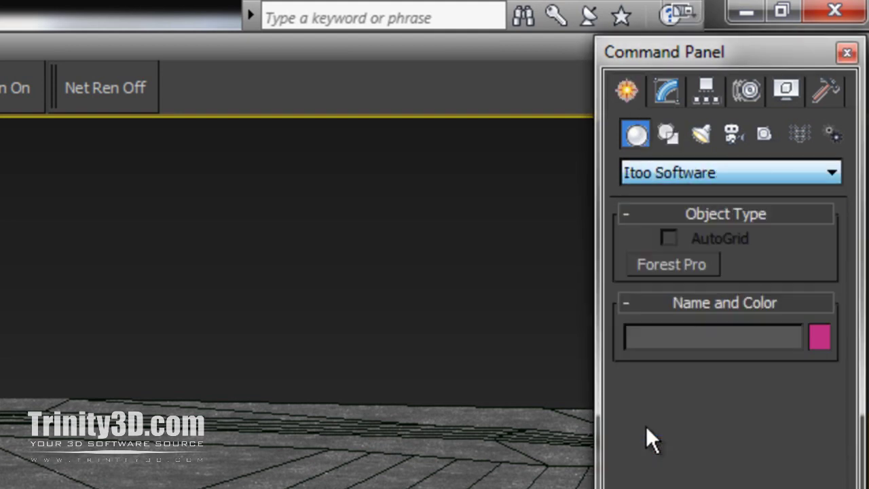
{"action": "left_click", "coordinate": [678, 265]}
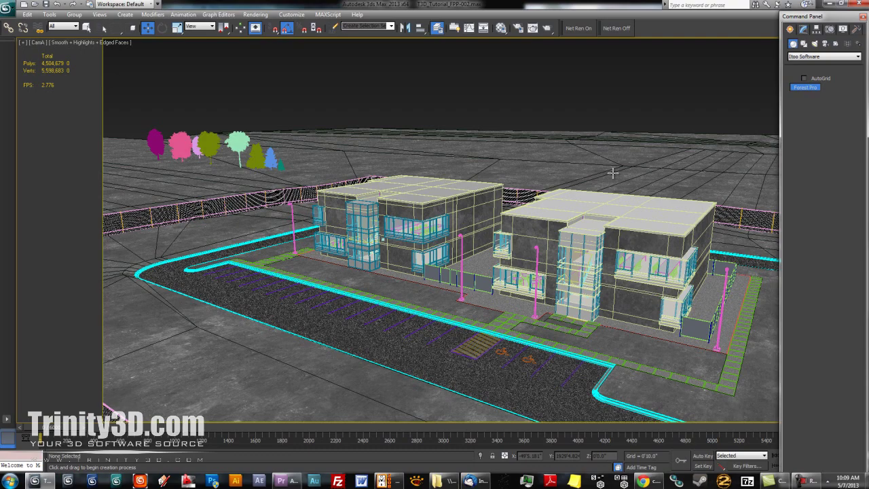
Scatter Forest006 over the large ground surface, accepting the limit-to-camera-visibility prompt.
{"action": "left_click", "coordinate": [612, 173]}
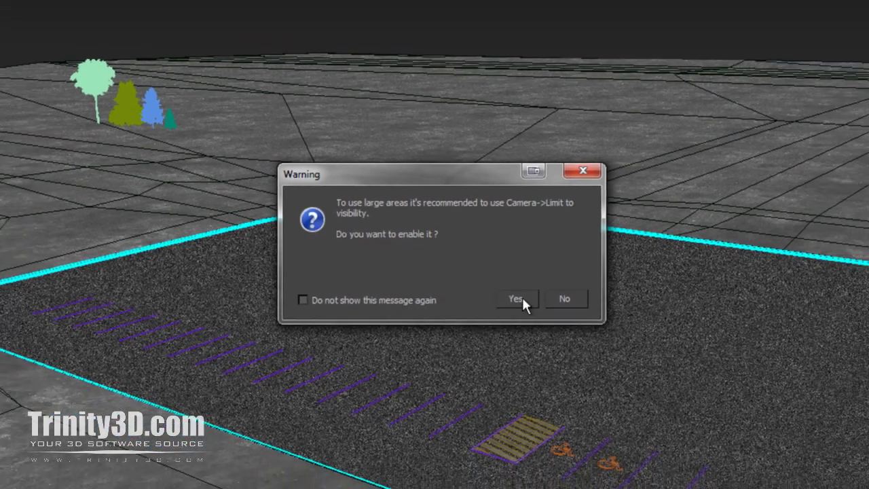
{"action": "left_click", "coordinate": [537, 309]}
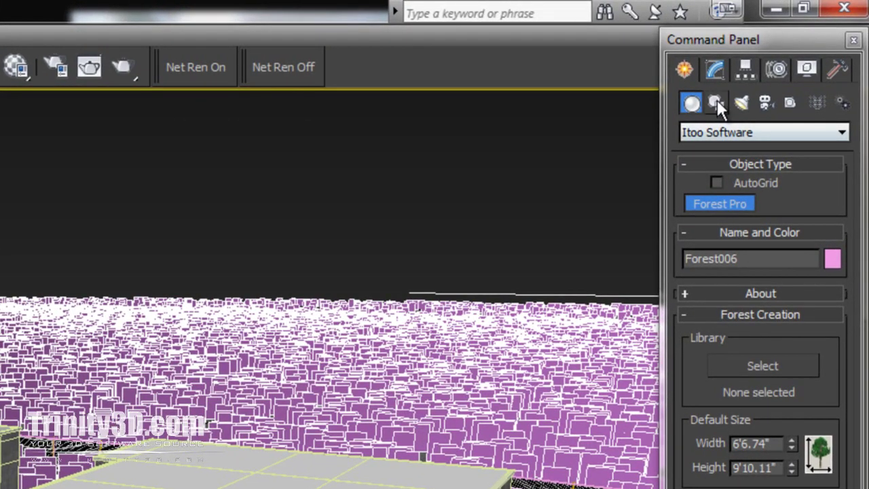
Add a Custom Object geometry item to Forest006 that uses TreeA0001 as its model.
{"action": "left_click", "coordinate": [714, 69]}
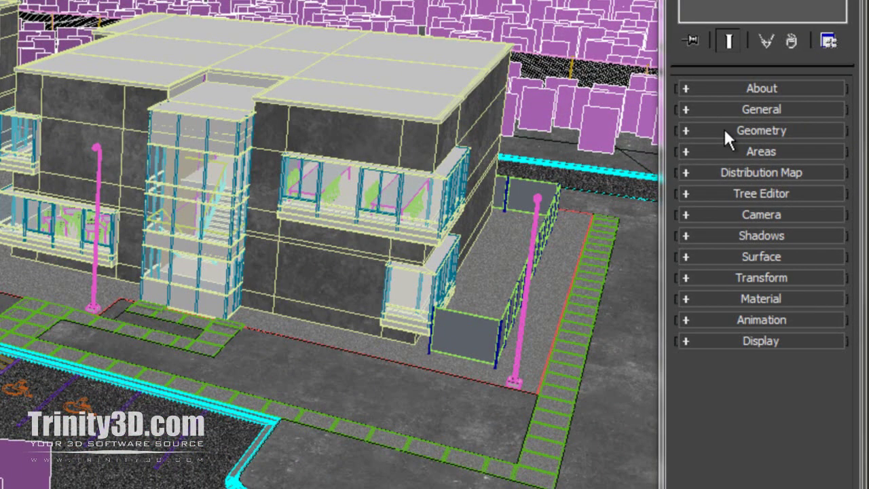
{"action": "left_click", "coordinate": [723, 127]}
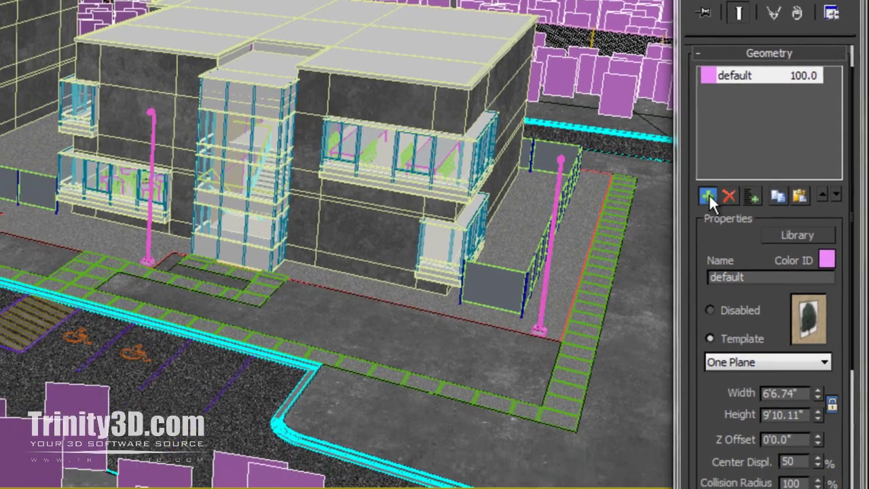
{"action": "left_click", "coordinate": [697, 236]}
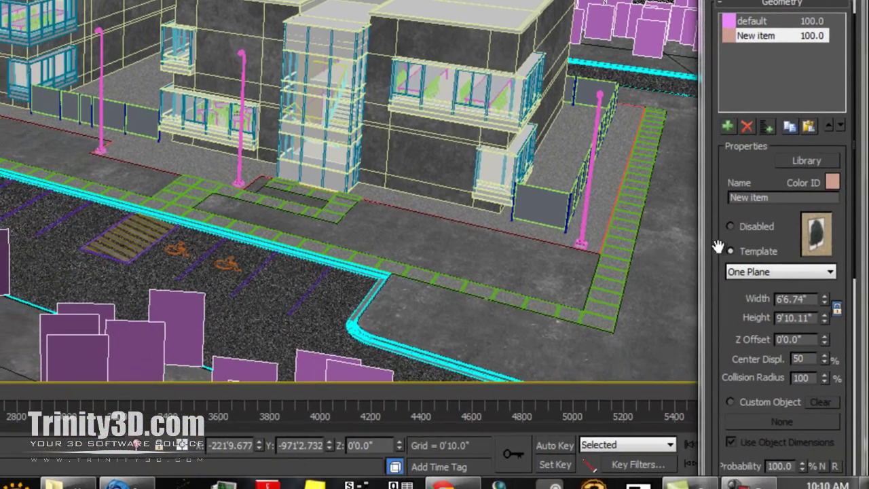
{"action": "left_click", "coordinate": [730, 402]}
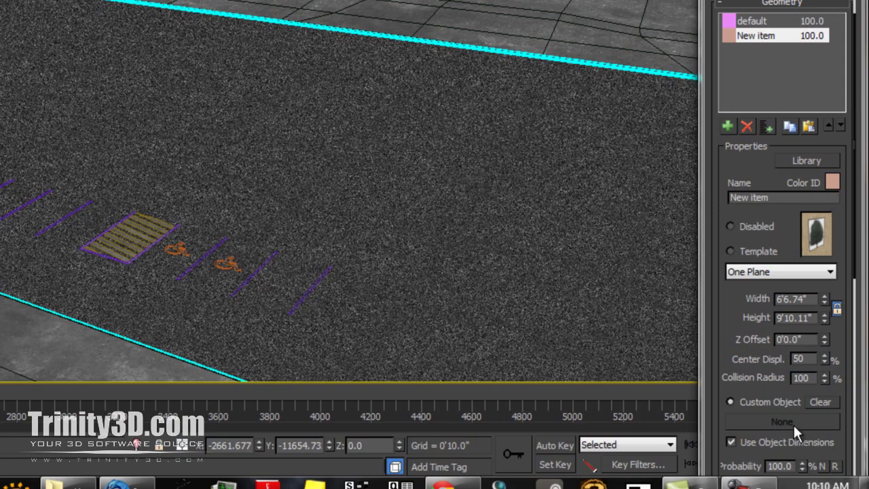
{"action": "left_click", "coordinate": [791, 422]}
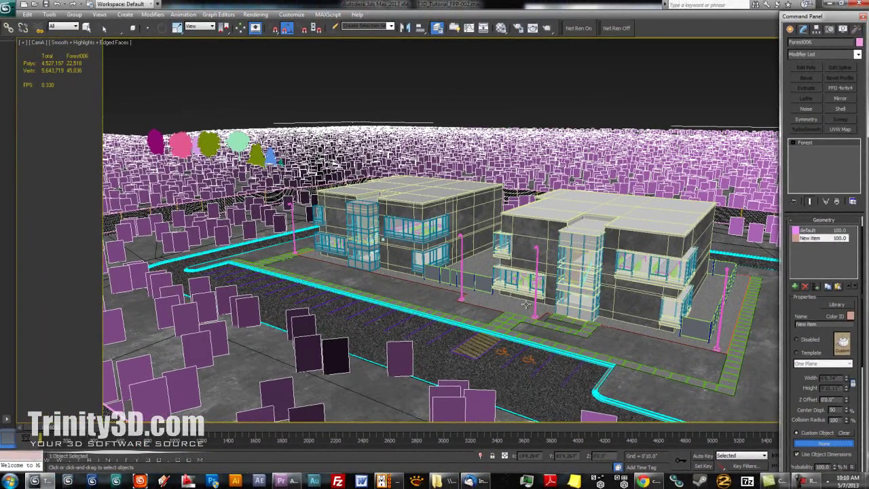
{"action": "left_click", "coordinate": [280, 165]}
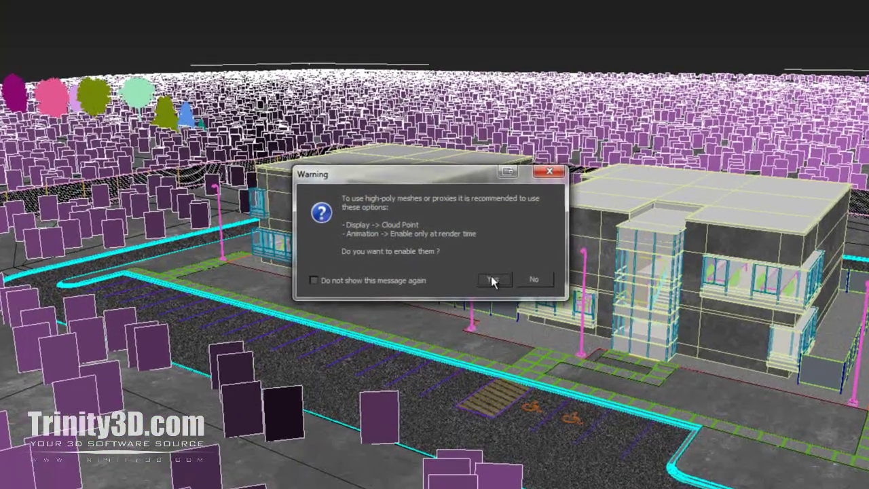
Accept point-cloud display and add TreeB0001 through TreeH0001 to Forest006's geometry list.
{"action": "left_click", "coordinate": [493, 280]}
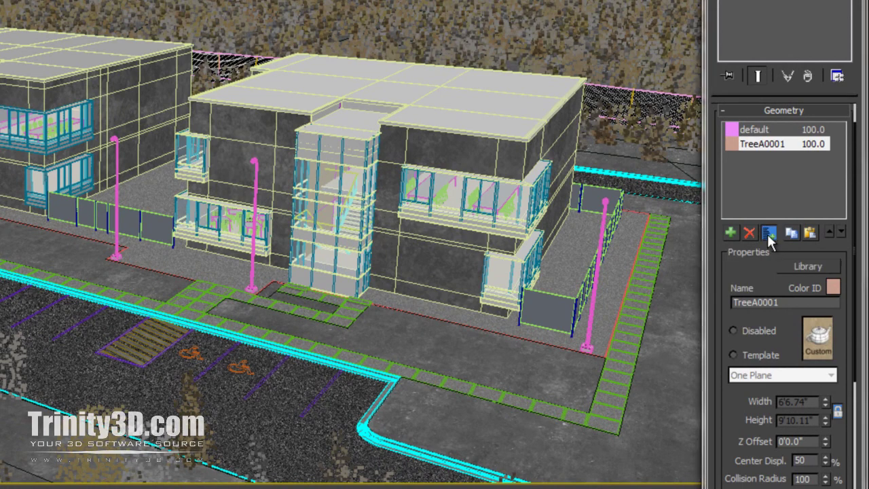
{"action": "left_click", "coordinate": [767, 232]}
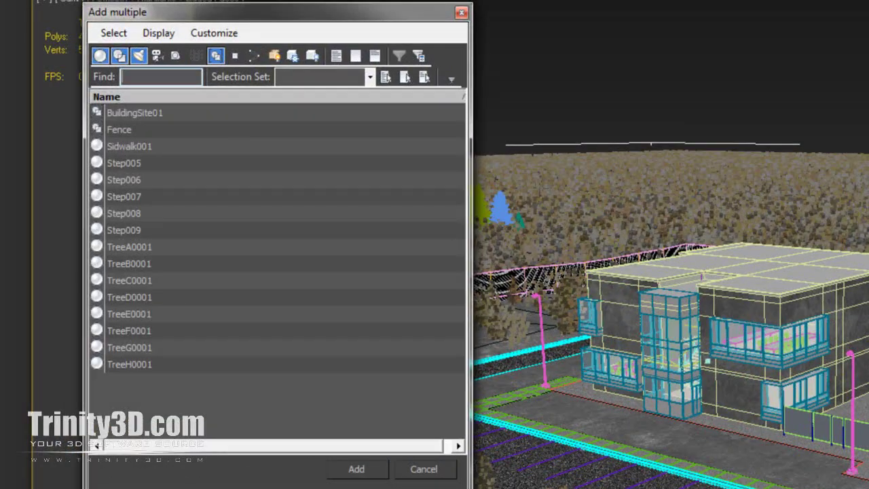
{"action": "left_click", "coordinate": [143, 248]}
{"action": "left_click", "coordinate": [143, 364], "text": "shift"}
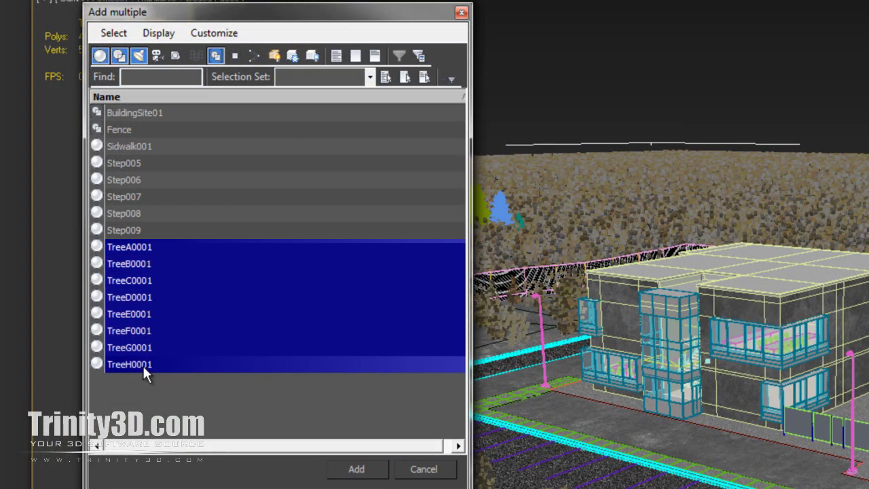
{"action": "left_click", "coordinate": [150, 247], "text": "ctrl"}
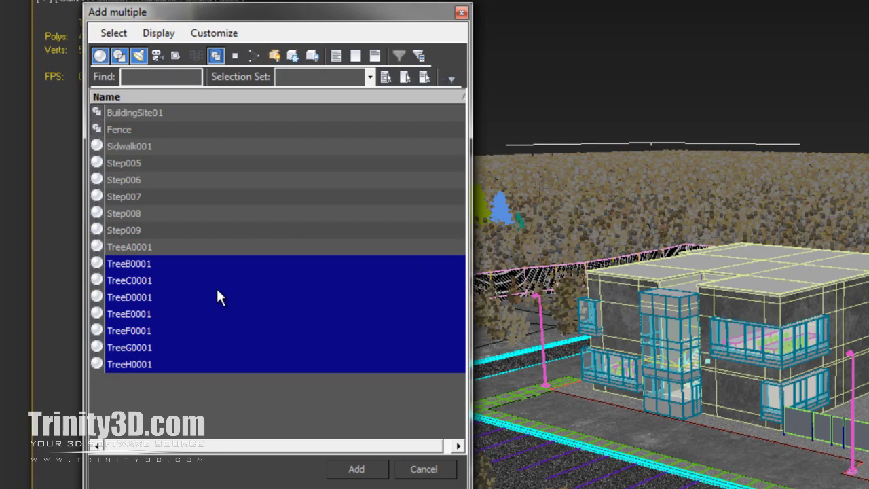
{"action": "left_click", "coordinate": [358, 469]}
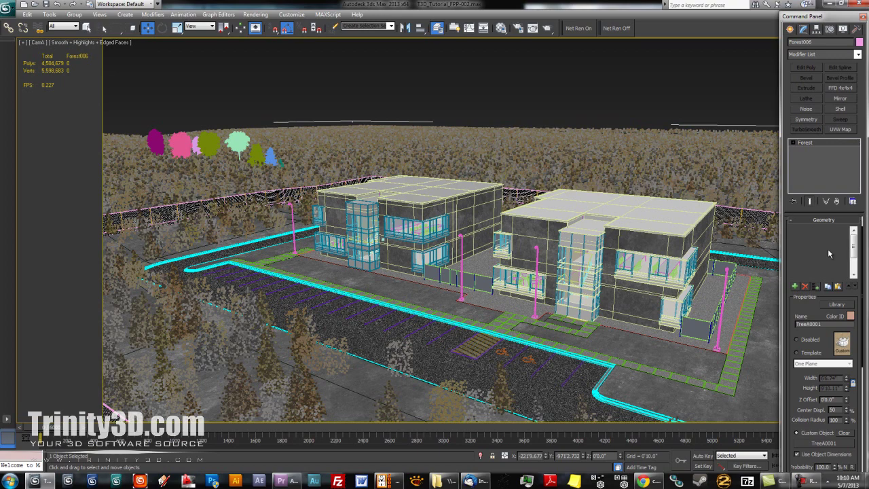
Delete the 'default' geometry item and review the Transform settings (20% translation, 80–120% scale).
{"action": "left_click", "coordinate": [814, 231]}
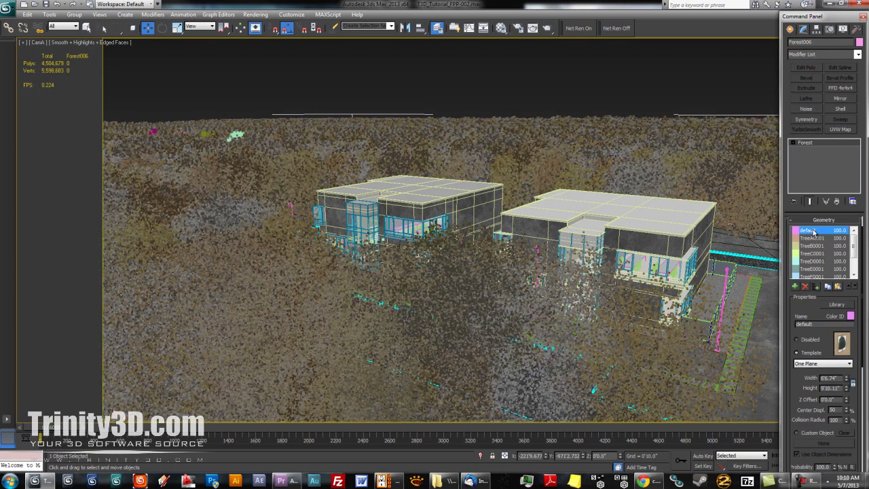
{"action": "left_click", "coordinate": [805, 287]}
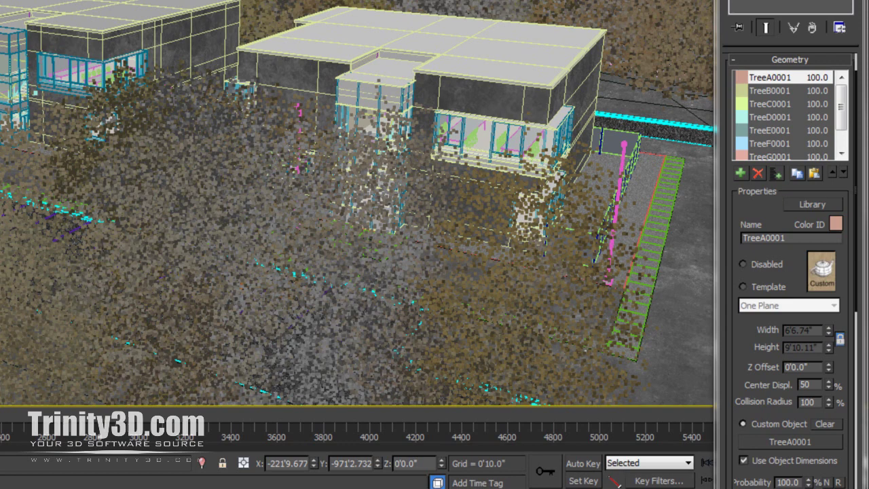
{"action": "left_click", "coordinate": [776, 60]}
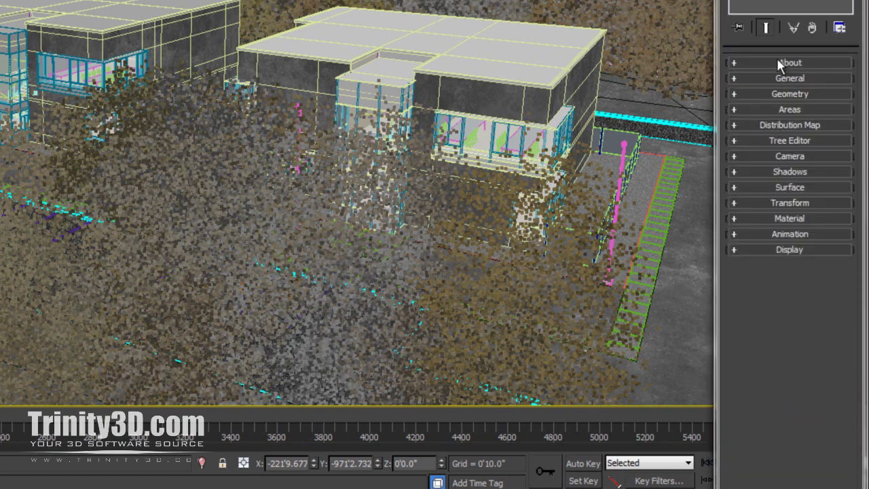
{"action": "left_click", "coordinate": [798, 201]}
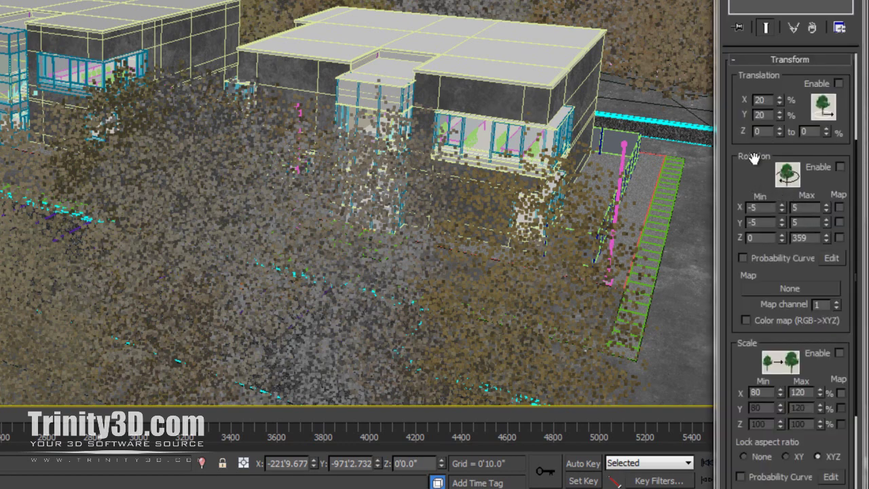
{"action": "left_click_drag", "start_coordinate": [754, 173], "coordinate": [761, 22]}
{"action": "scroll", "coordinate": [760, 76], "scroll_direction": "up", "scroll_amount": 5}
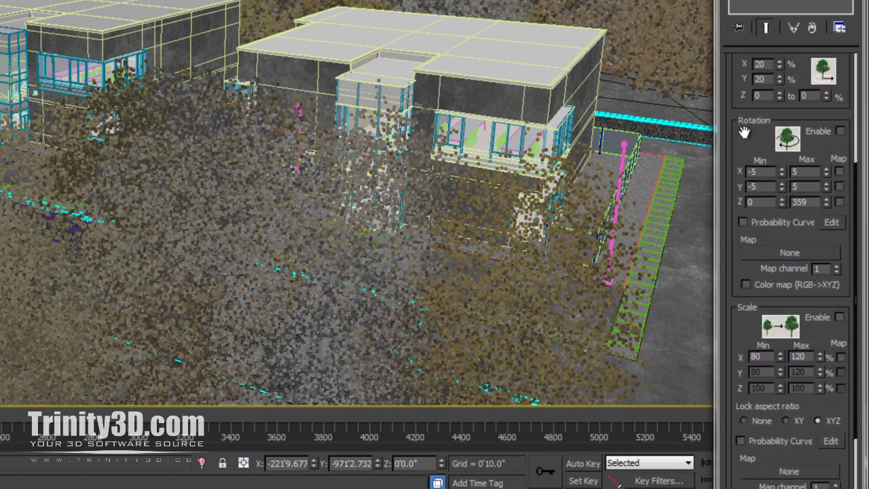
Set Forest006's colour tint random strength to range from 25 to 75%.
{"action": "left_click", "coordinate": [761, 74]}
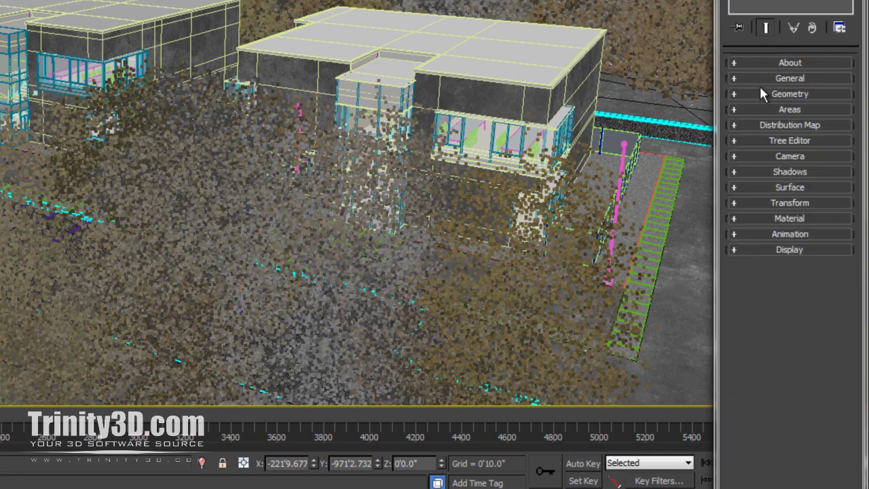
{"action": "left_click", "coordinate": [777, 218]}
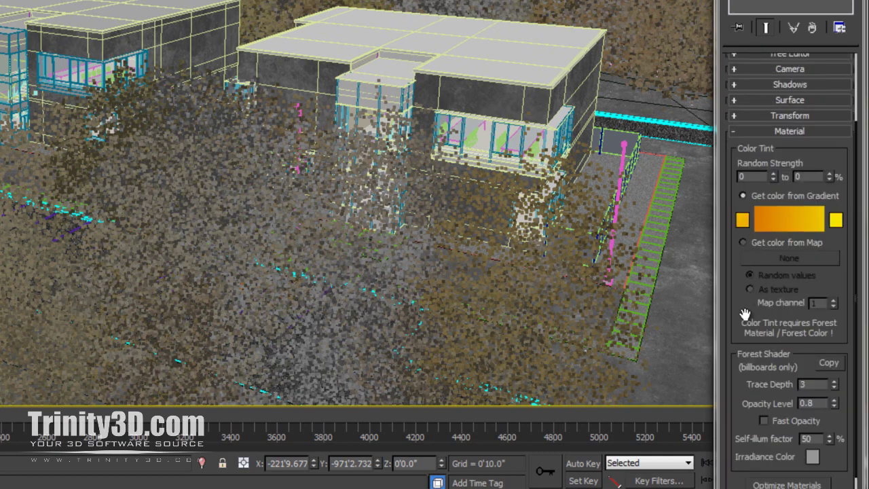
{"action": "left_click_drag", "start_coordinate": [746, 312], "coordinate": [751, 261]}
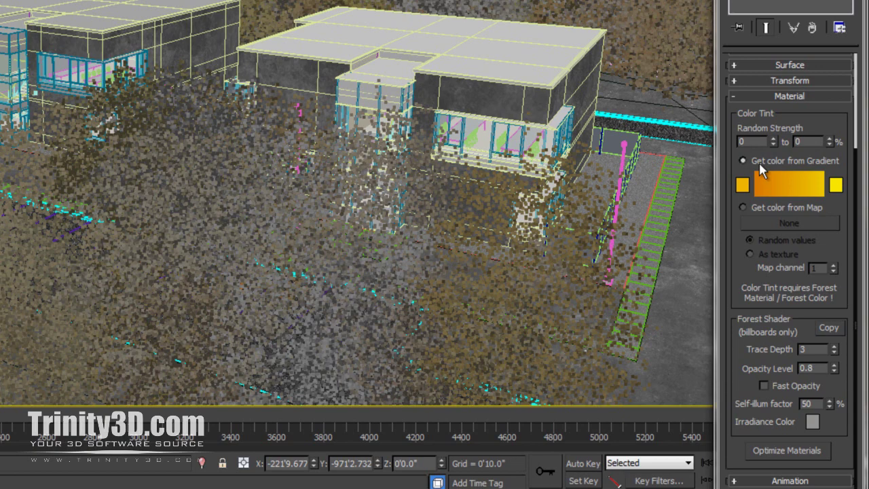
{"action": "double_click", "coordinate": [760, 142]}
{"action": "type", "text": "25"}
{"action": "key", "text": "Tab"}
{"action": "type", "text": "75"}
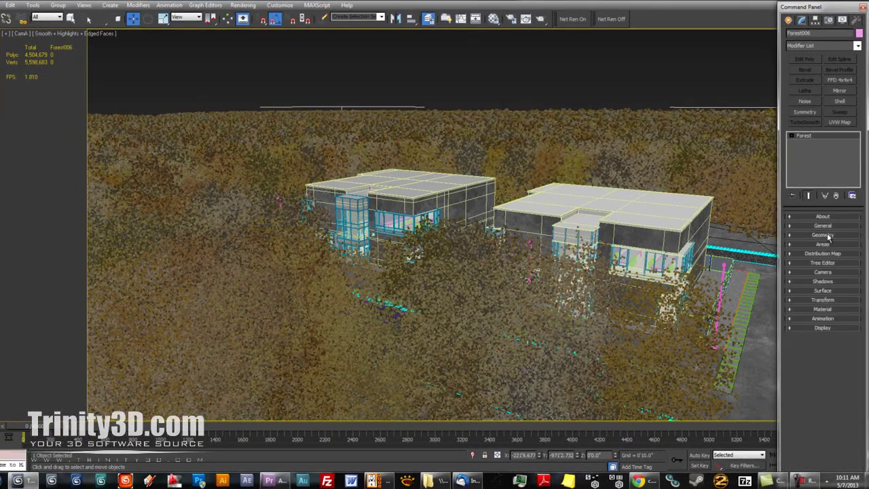
Collapse the Material rollout and remove Forest006's tree scatter with the Delete key.
{"action": "left_click", "coordinate": [824, 242]}
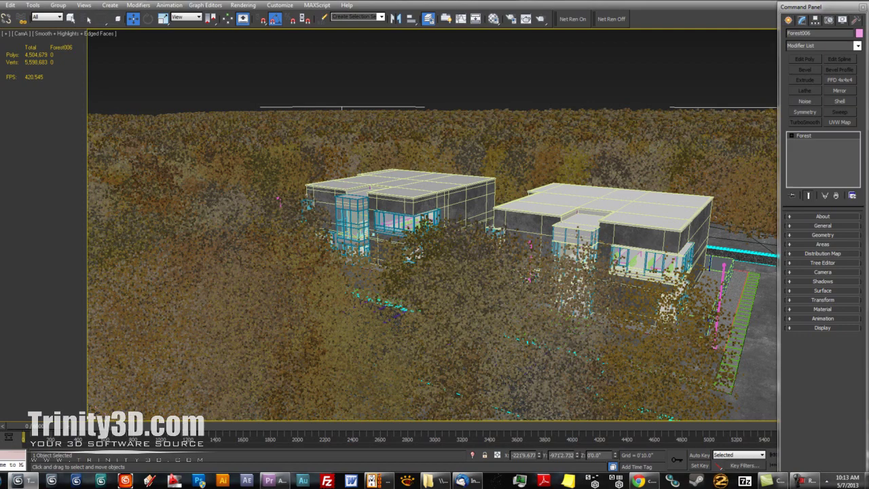
{"action": "key", "text": "Delete"}
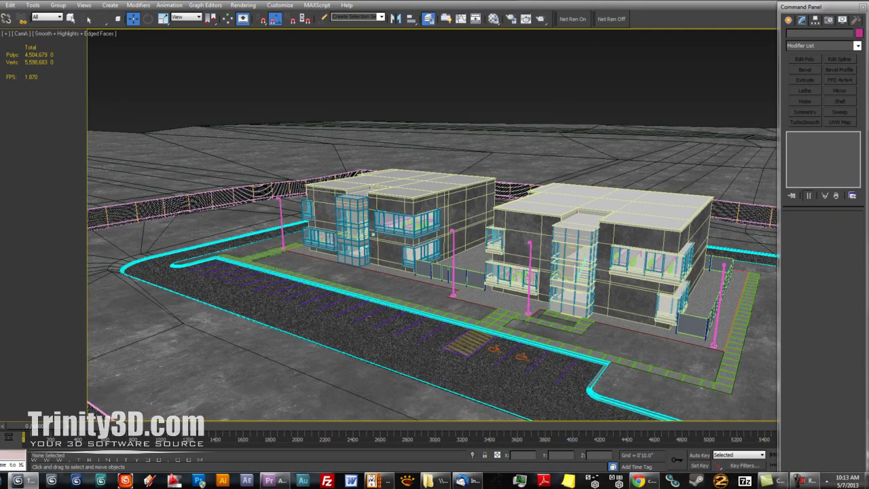
Create a new Forest Pro object, Forest007, scattered over the GrassPad surface.
{"action": "scroll", "coordinate": [589, 161], "scroll_direction": "up", "scroll_amount": 2}
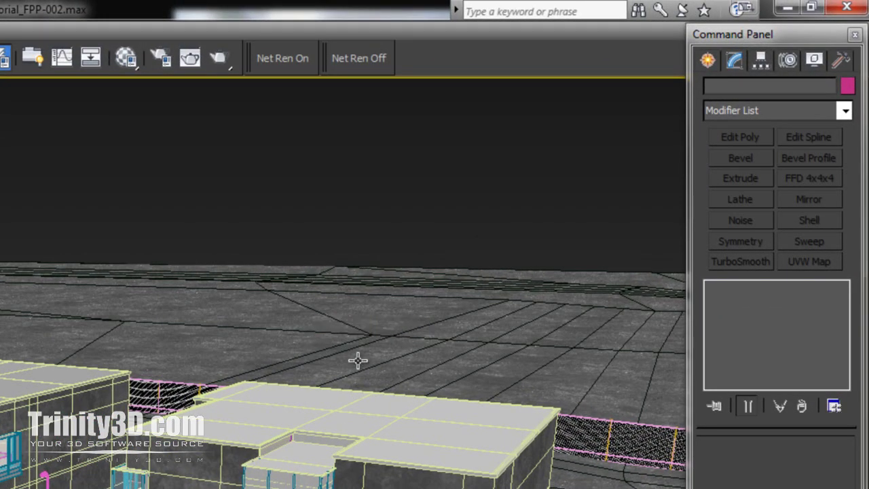
{"action": "left_click", "coordinate": [707, 61]}
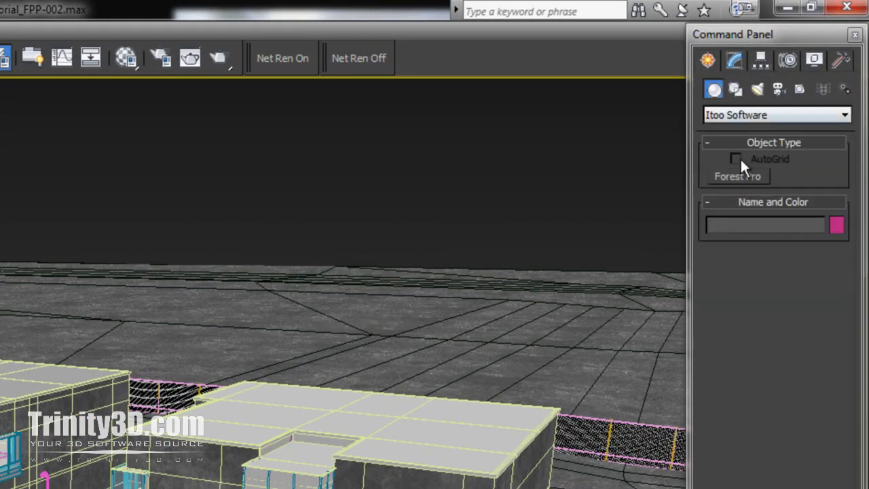
{"action": "left_click", "coordinate": [738, 175]}
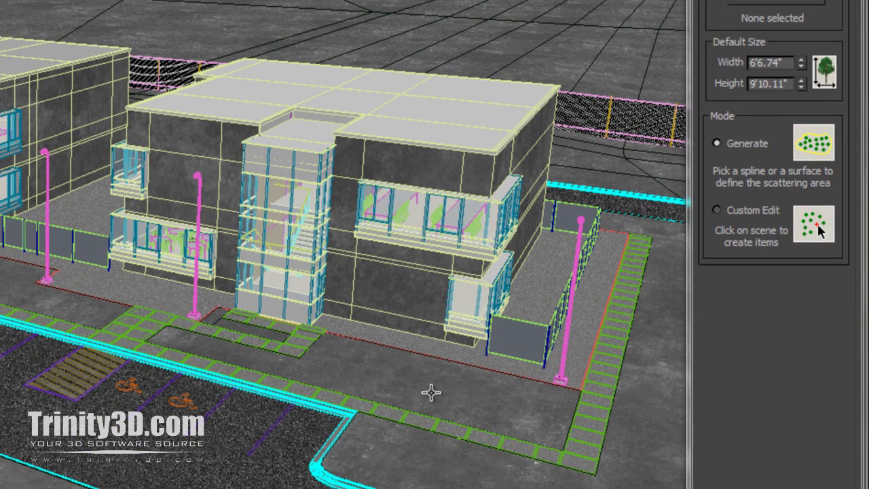
{"action": "left_click", "coordinate": [431, 392]}
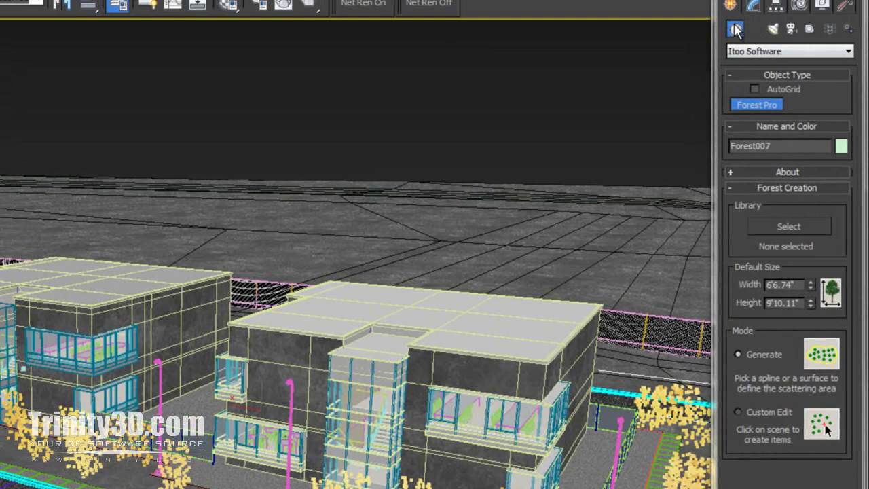
{"action": "left_click", "coordinate": [753, 15]}
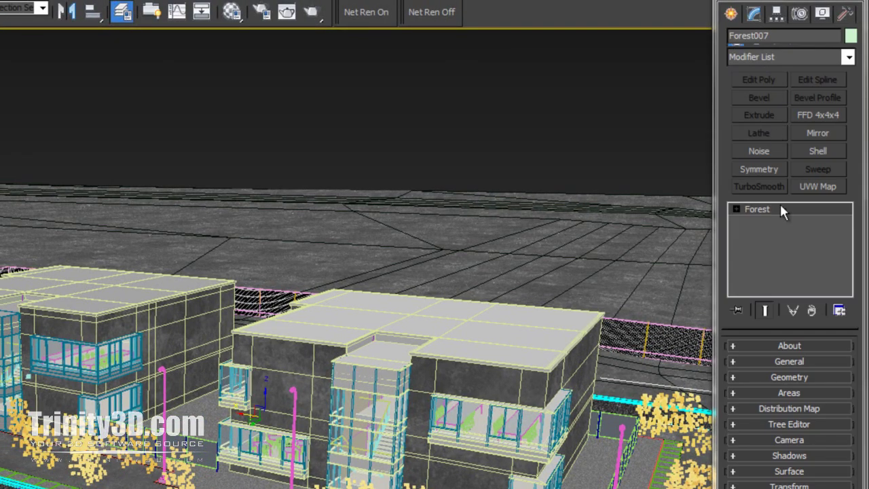
{"action": "left_click", "coordinate": [781, 378]}
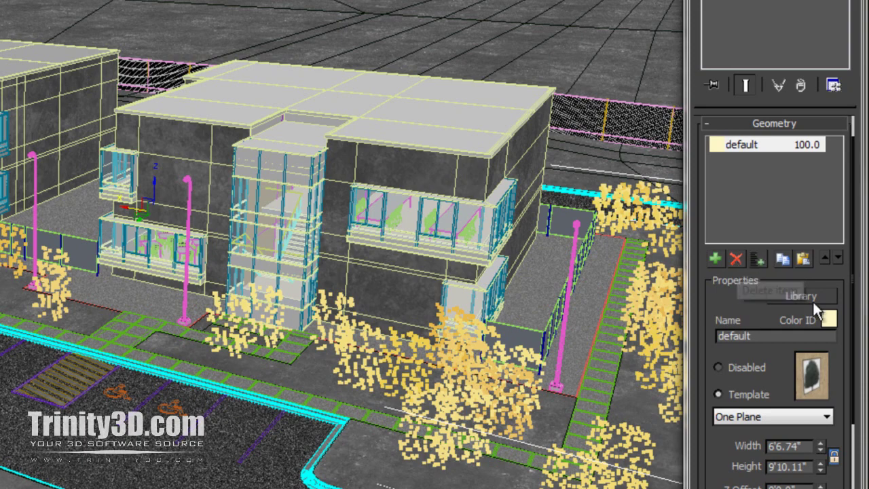
Import Hair grass 03 from the plant library into Forest007.
{"action": "left_click", "coordinate": [814, 294]}
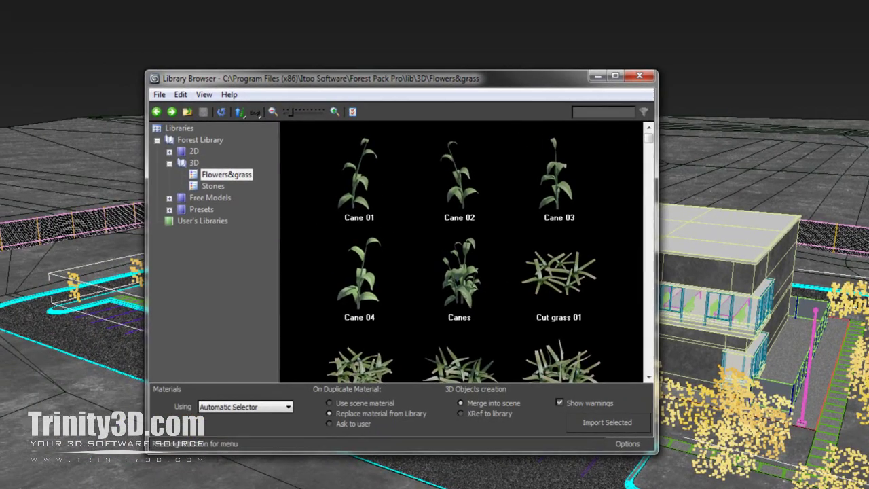
{"action": "left_click_drag", "start_coordinate": [648, 138], "coordinate": [647, 227]}
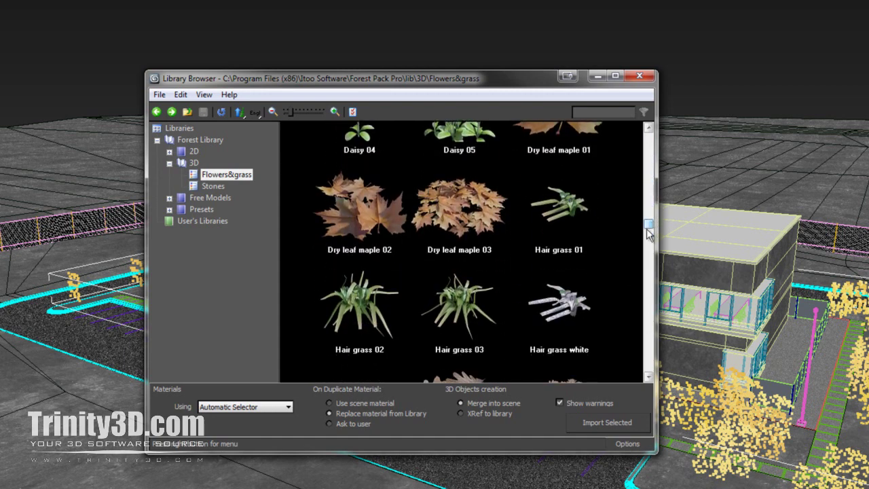
{"action": "left_click", "coordinate": [464, 307]}
{"action": "left_click", "coordinate": [601, 424]}
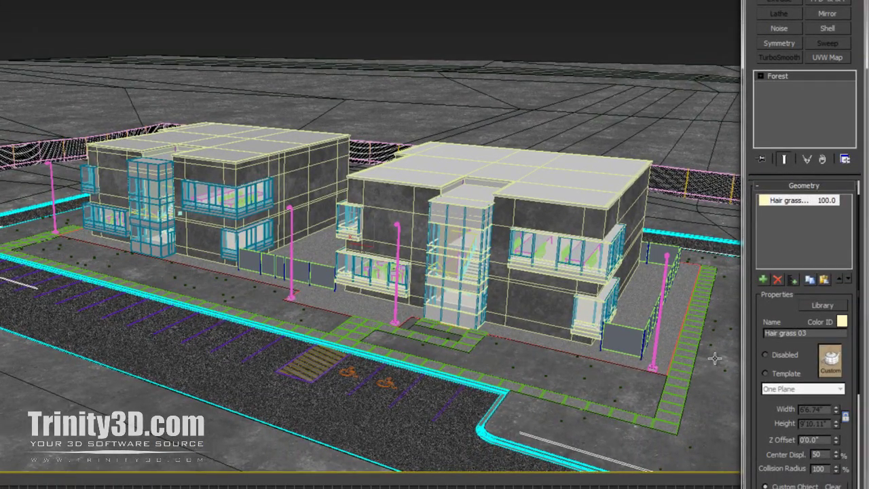
Import Cut grass 01 and Canes from the library into Forest007 as well.
{"action": "left_click", "coordinate": [829, 310]}
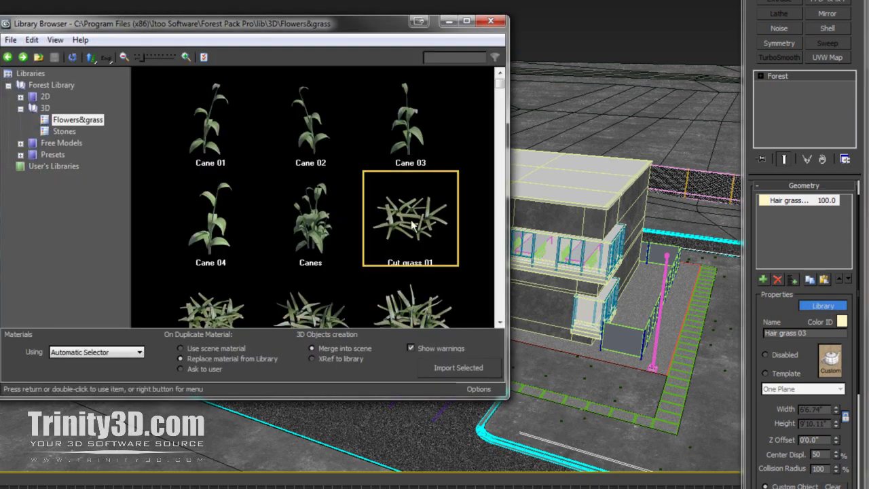
{"action": "left_click", "coordinate": [314, 232], "text": "ctrl"}
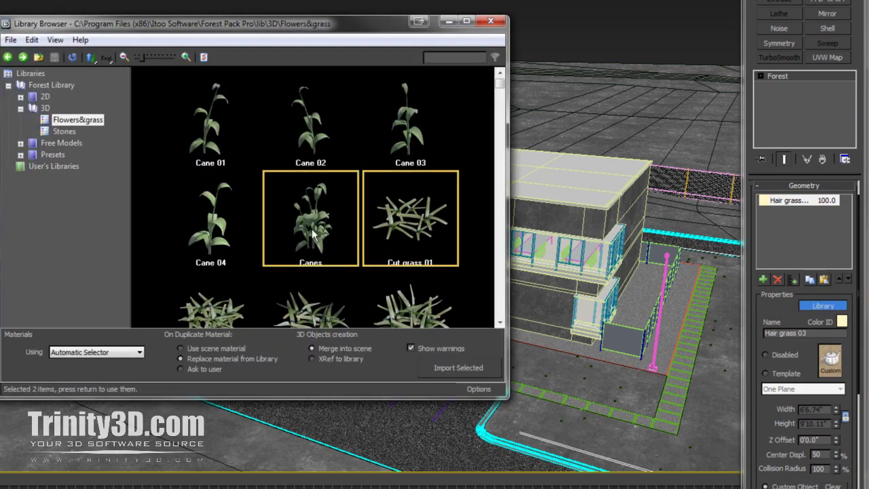
{"action": "left_click", "coordinate": [461, 368]}
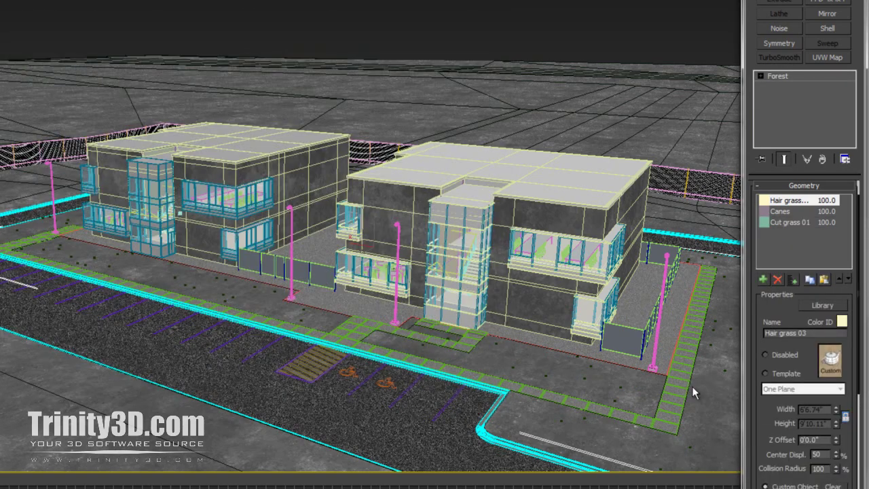
{"action": "mouse_move", "coordinate": [774, 414]}
{"action": "left_mouse_down"}
{"action": "mouse_move", "coordinate": [776, 387]}
{"action": "mouse_move", "coordinate": [774, 424]}
{"action": "left_mouse_up"}
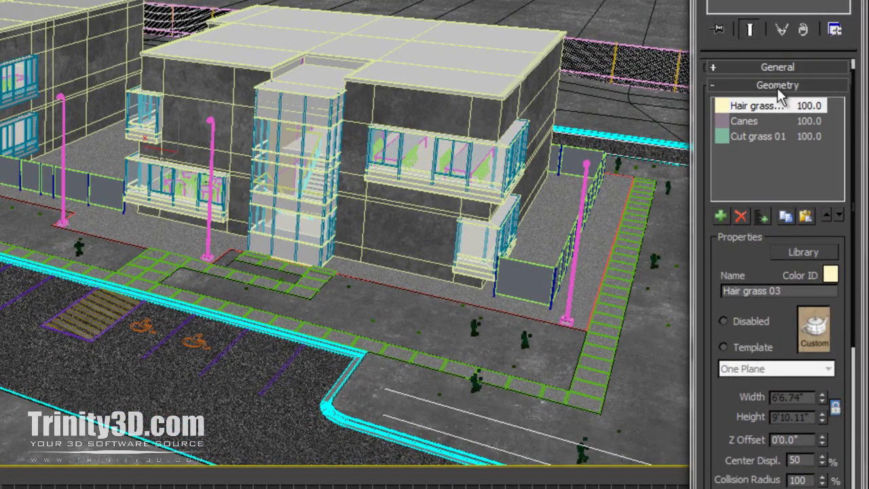
Apply the Dense distribution map with max density 50 and threshold 15%.
{"action": "left_click", "coordinate": [778, 86]}
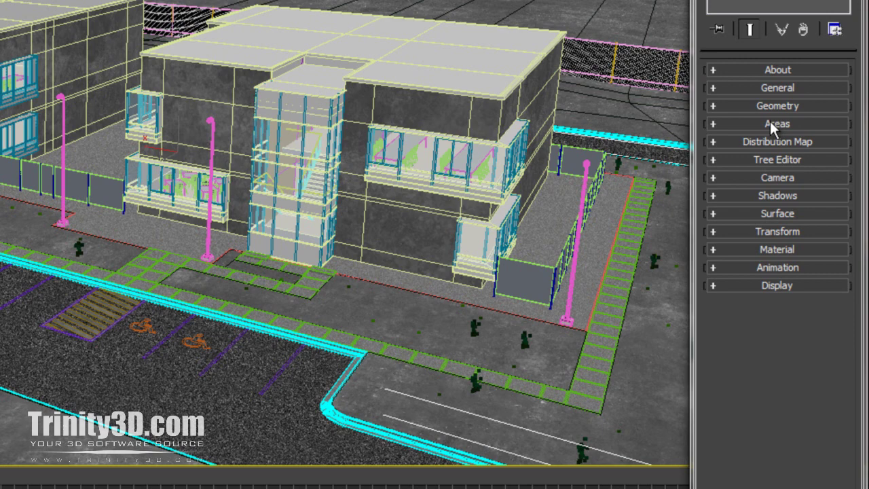
{"action": "left_click", "coordinate": [769, 141]}
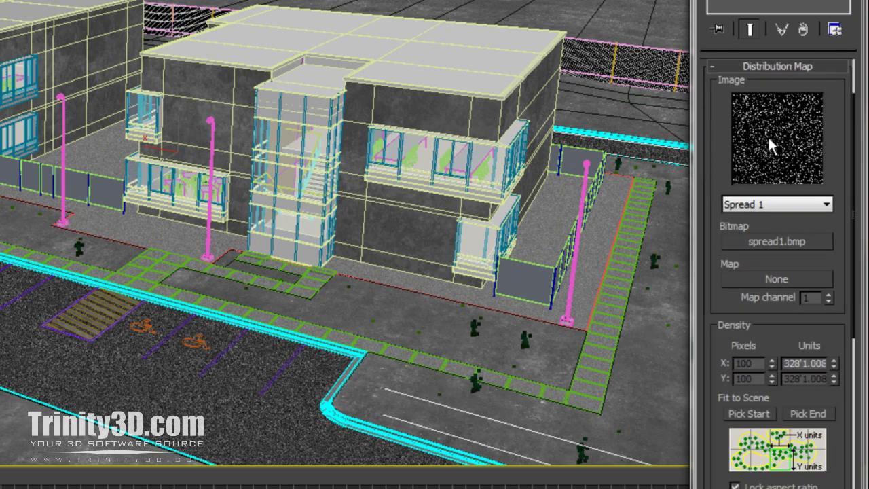
{"action": "left_click", "coordinate": [770, 204]}
{"action": "left_click", "coordinate": [753, 290]}
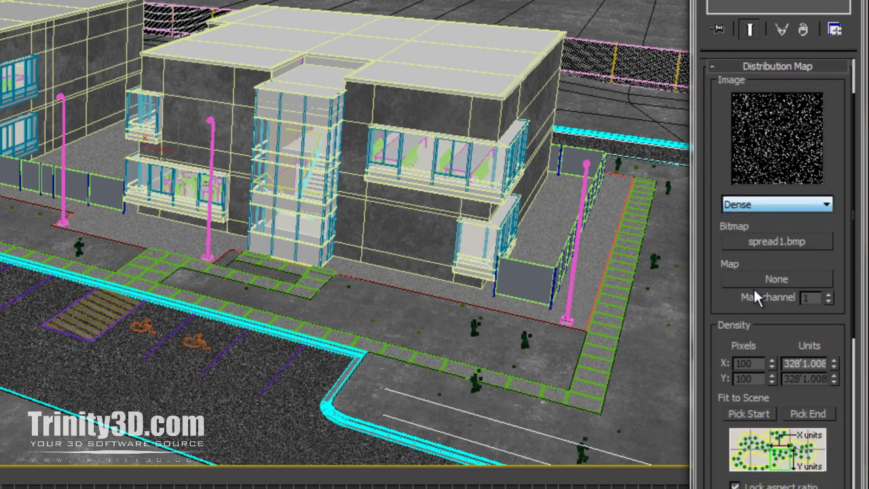
{"action": "left_click_drag", "start_coordinate": [774, 302], "coordinate": [781, 153]}
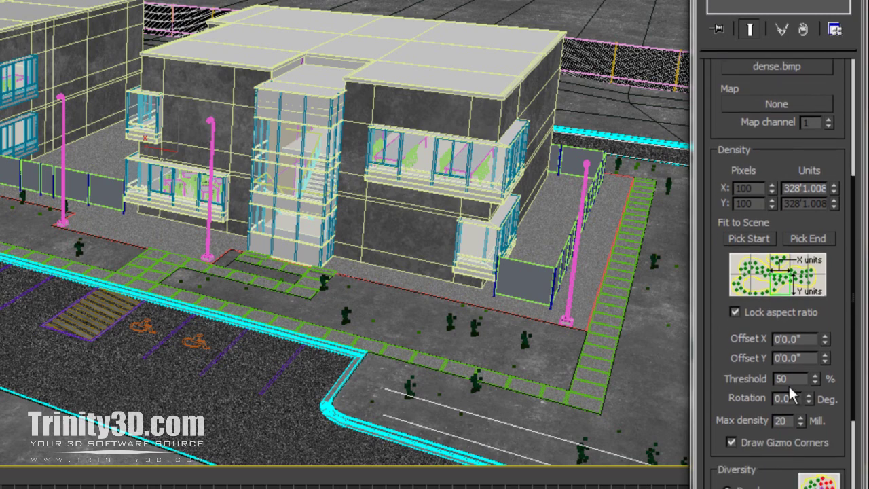
{"action": "double_click", "coordinate": [793, 421]}
{"action": "type", "text": "5"}
{"action": "key", "text": "Return"}
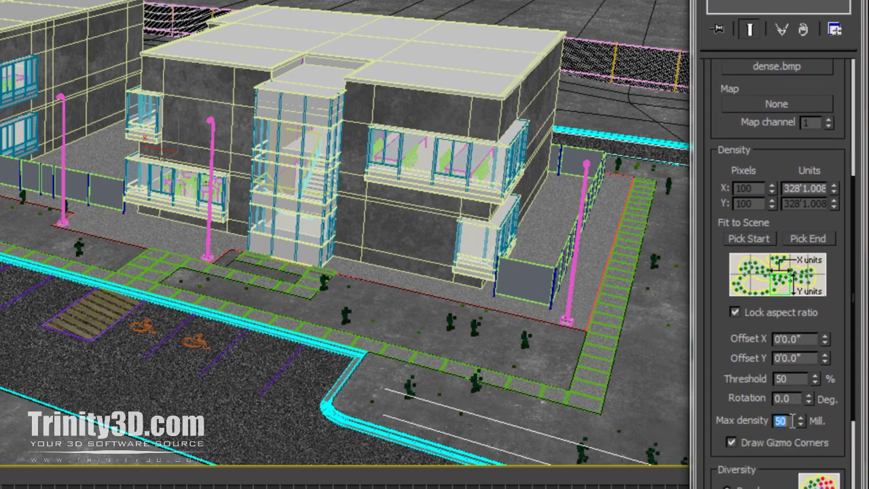
{"action": "double_click", "coordinate": [791, 373]}
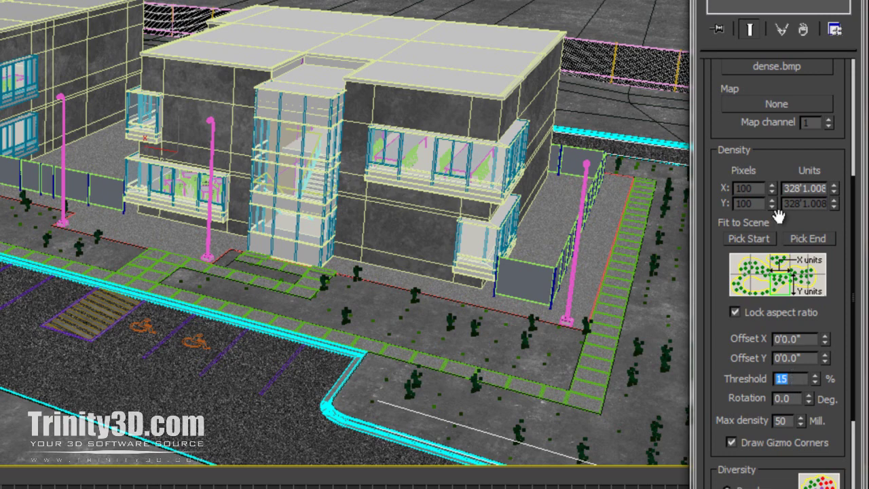
{"action": "scroll", "coordinate": [727, 234], "scroll_direction": "up", "scroll_amount": 5}
Add Foundation and archexteriors9_04_113 as exclude object areas on Forest007 alongside its Surface Area.
{"action": "left_click", "coordinate": [759, 124]}
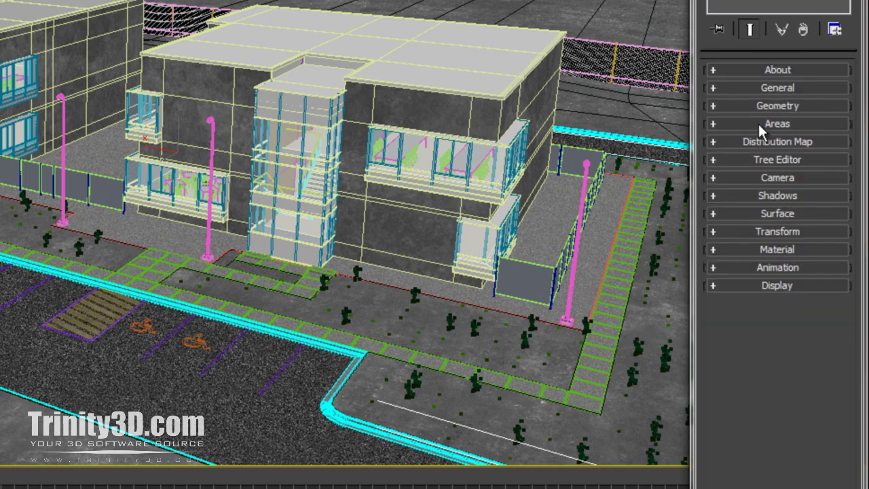
{"action": "left_click", "coordinate": [822, 123]}
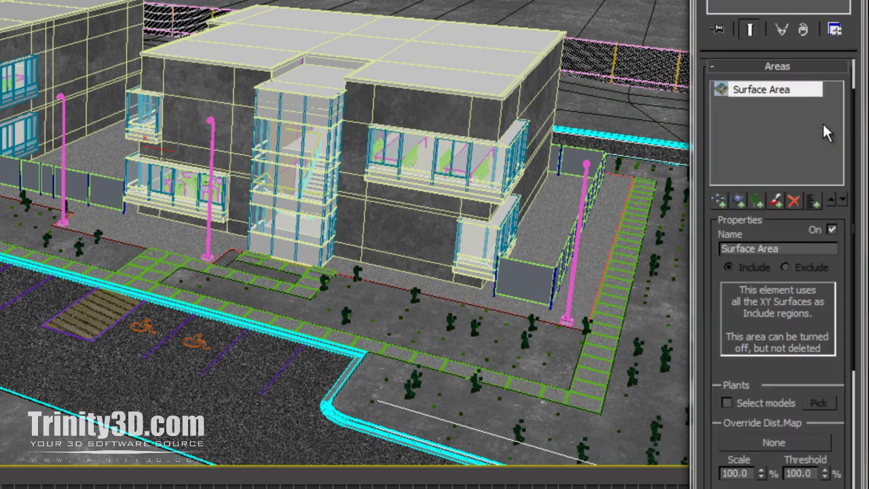
{"action": "left_click", "coordinate": [738, 201]}
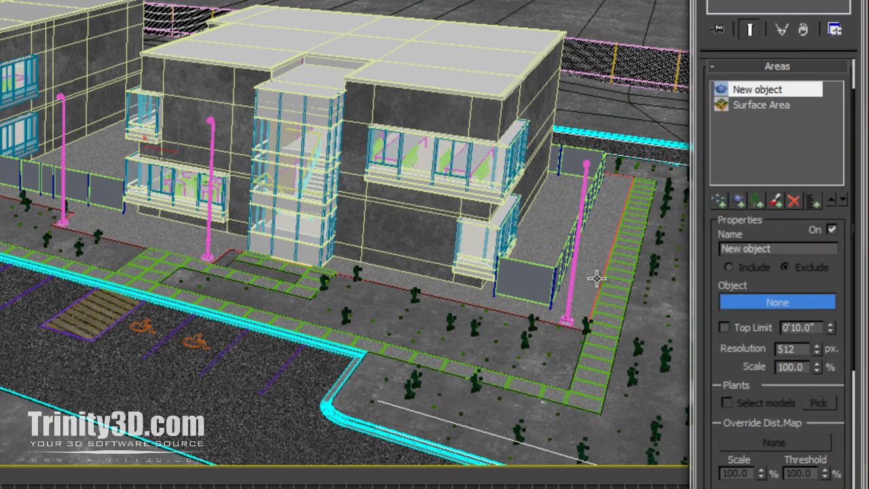
{"action": "left_click", "coordinate": [594, 252]}
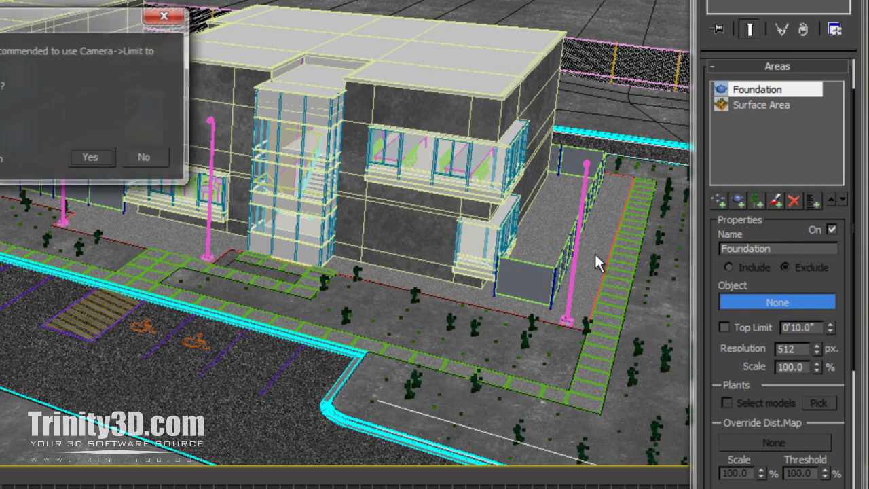
{"action": "left_click", "coordinate": [91, 159]}
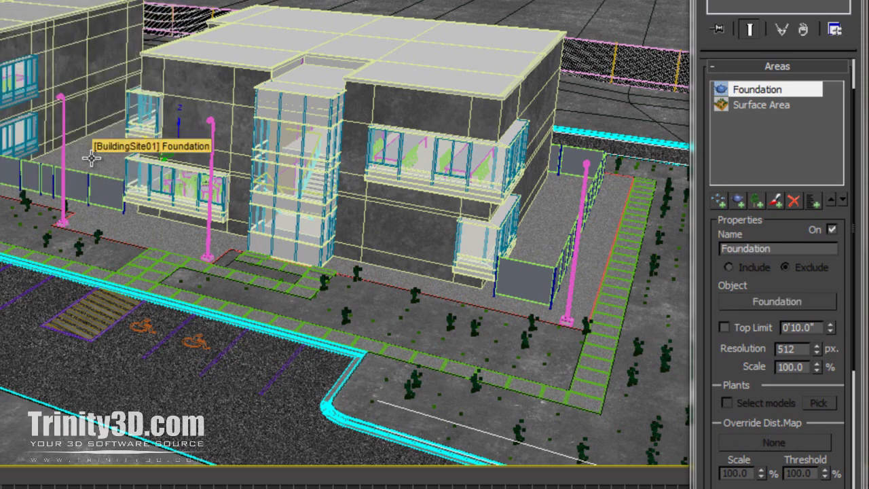
{"action": "left_click", "coordinate": [740, 201]}
{"action": "left_click", "coordinate": [442, 217]}
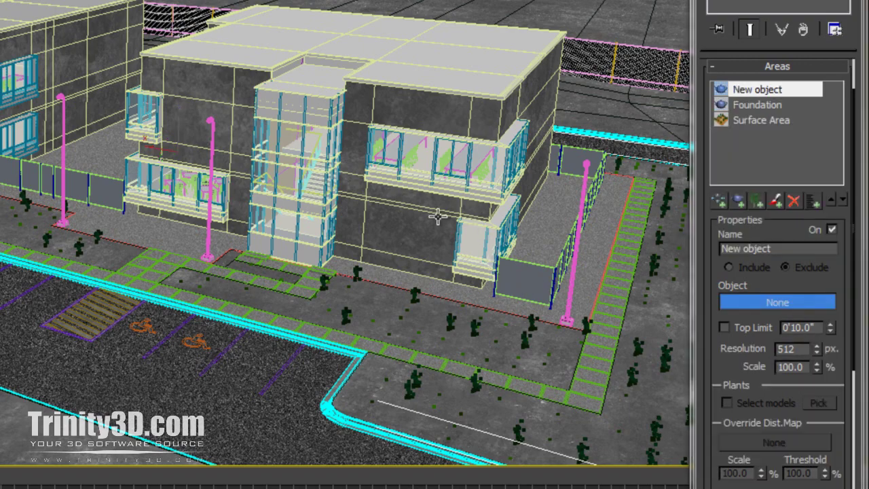
{"action": "scroll", "coordinate": [438, 217], "scroll_direction": "down", "scroll_amount": 5}
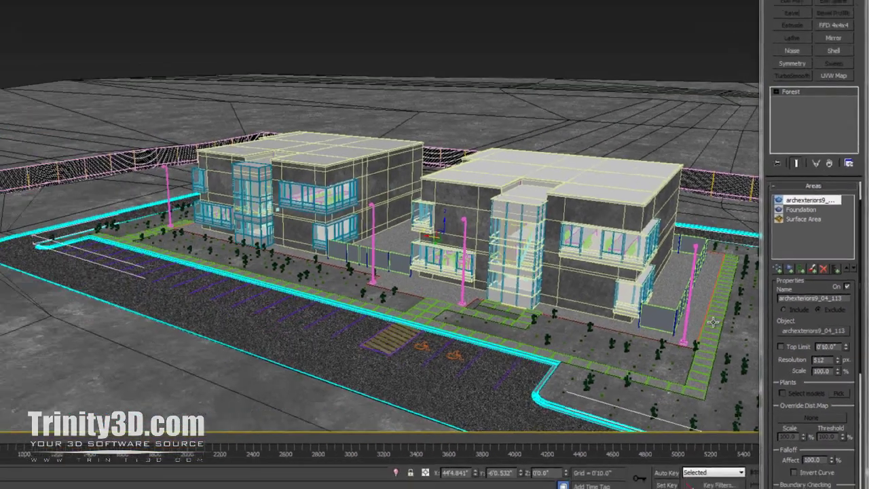